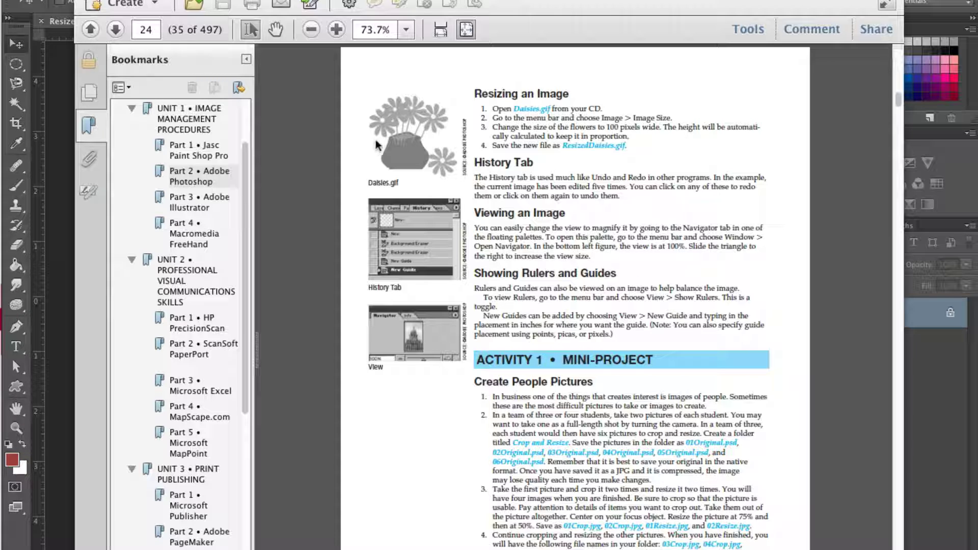
Switch to Photoshop, open the Navigator panel as a compact floating panel, and place it beside the daisies image.
click(64, 175)
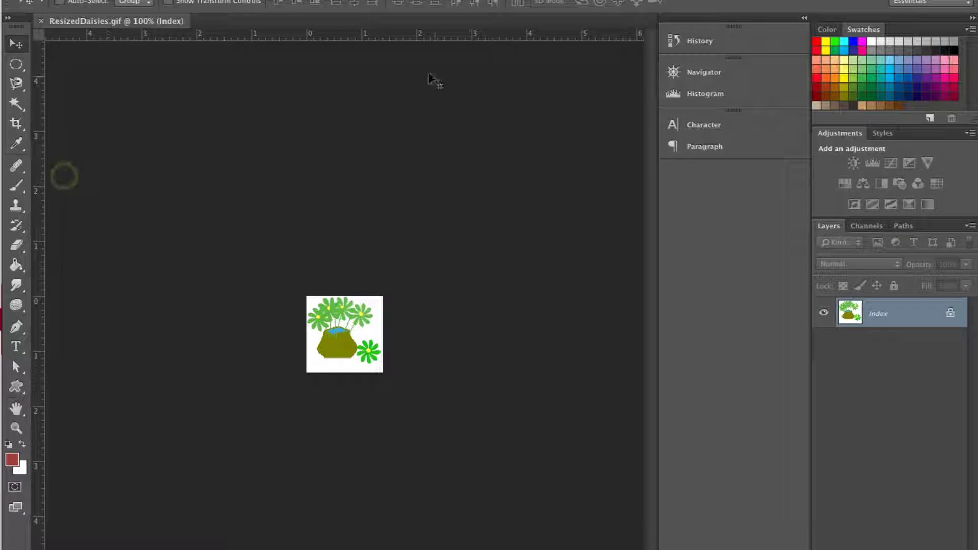
click(464, 0)
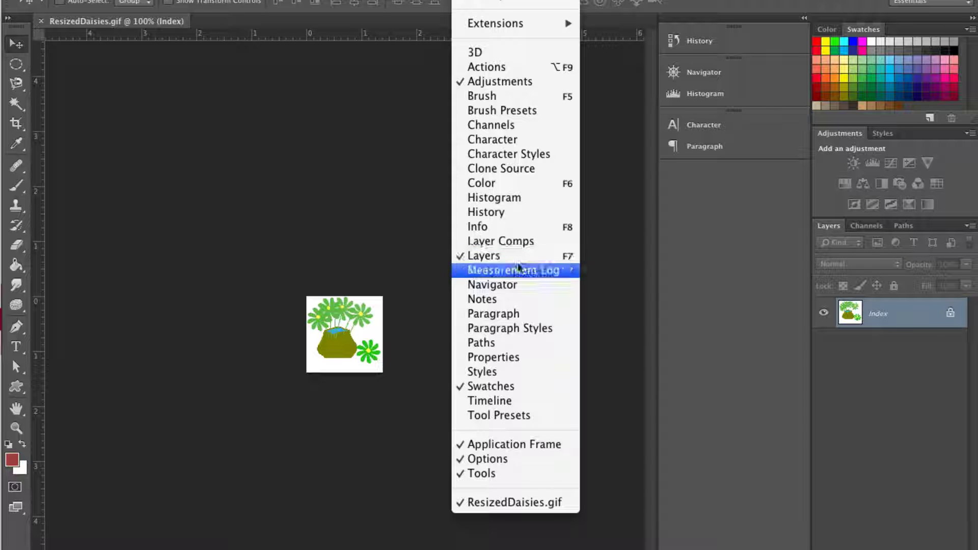
click(524, 282)
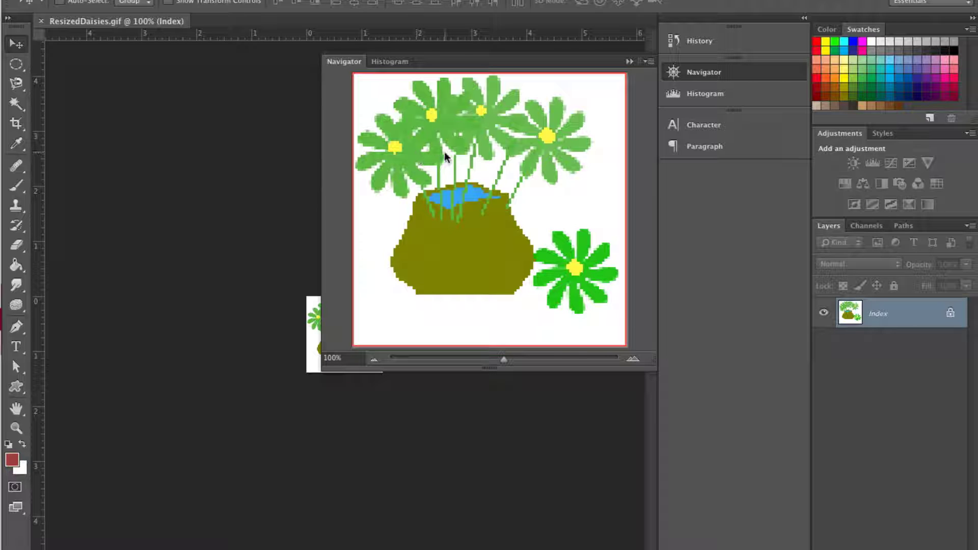
drag(455, 58, 684, 320)
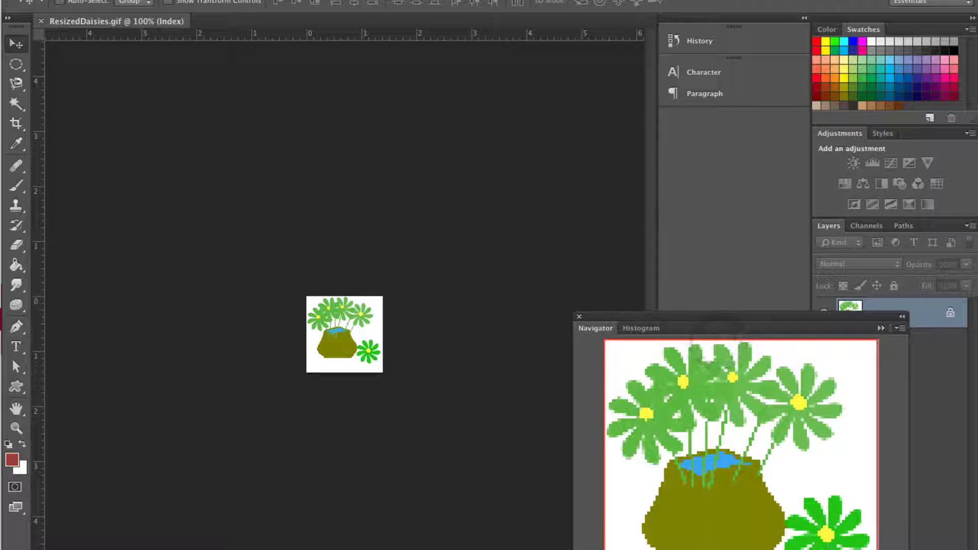
drag(906, 549, 808, 506)
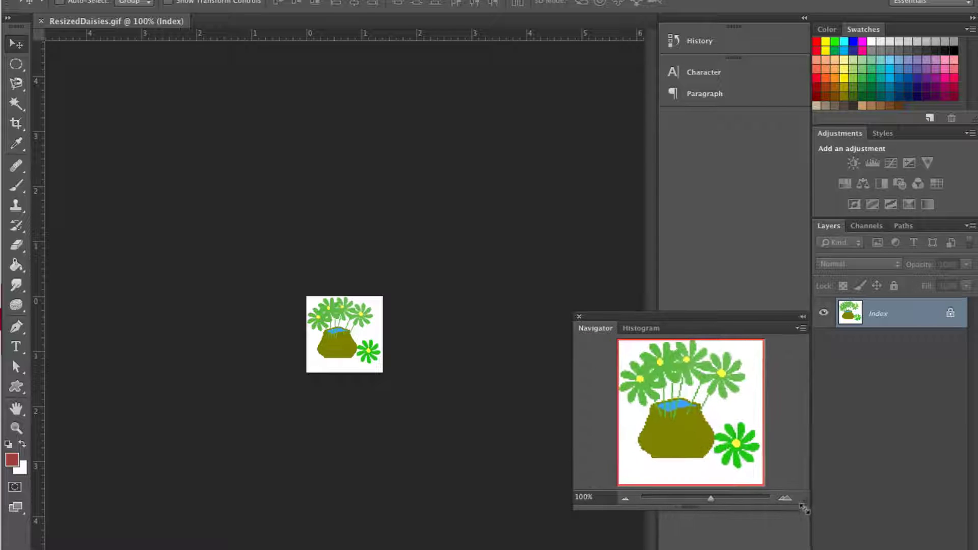
drag(659, 315, 582, 227)
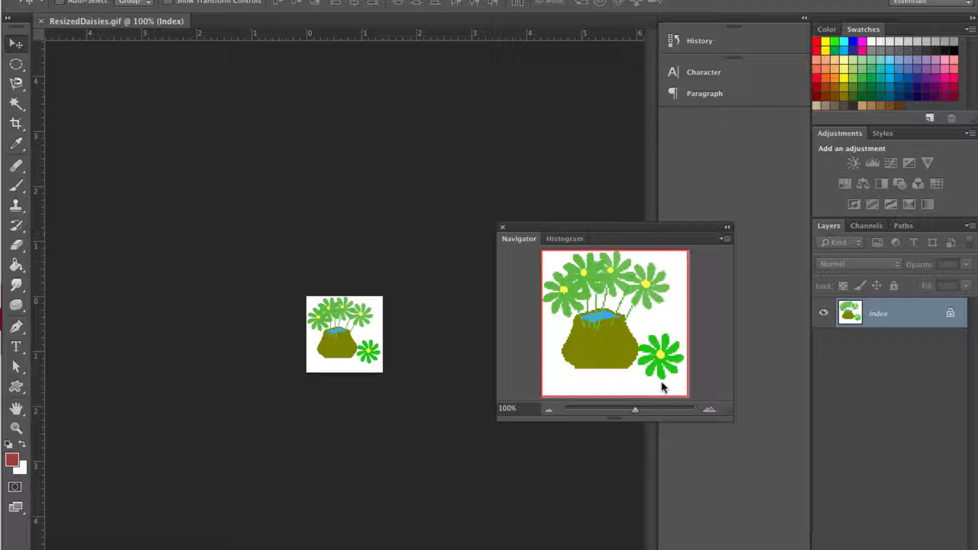
Magnify the daisies to about 3150% with the Navigator and examine the flowers and the pot's left edge.
drag(635, 411, 688, 411)
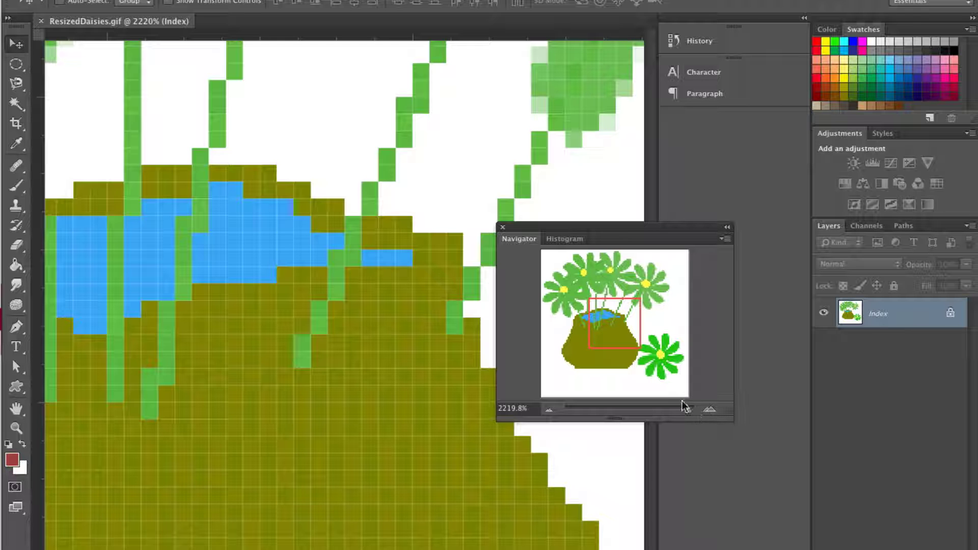
drag(611, 320, 586, 295)
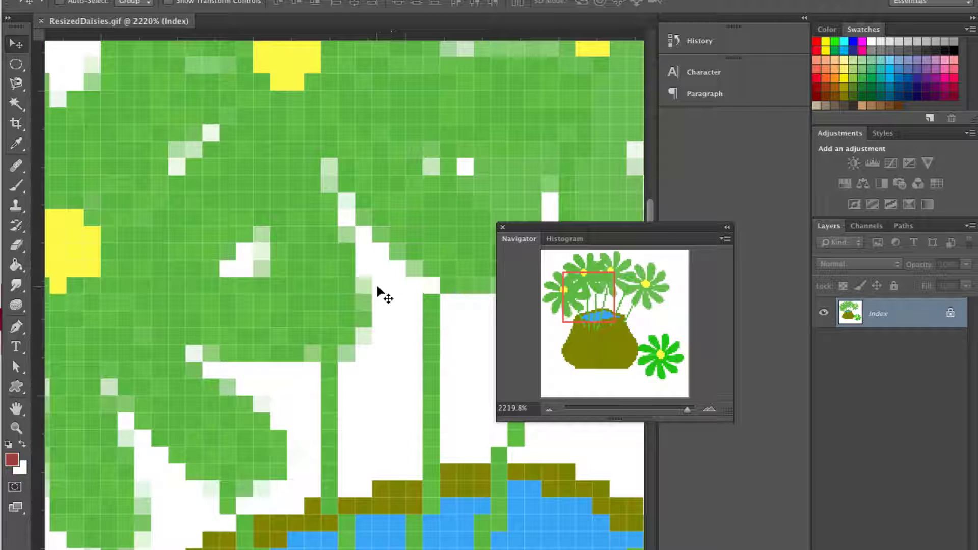
drag(690, 412, 695, 410)
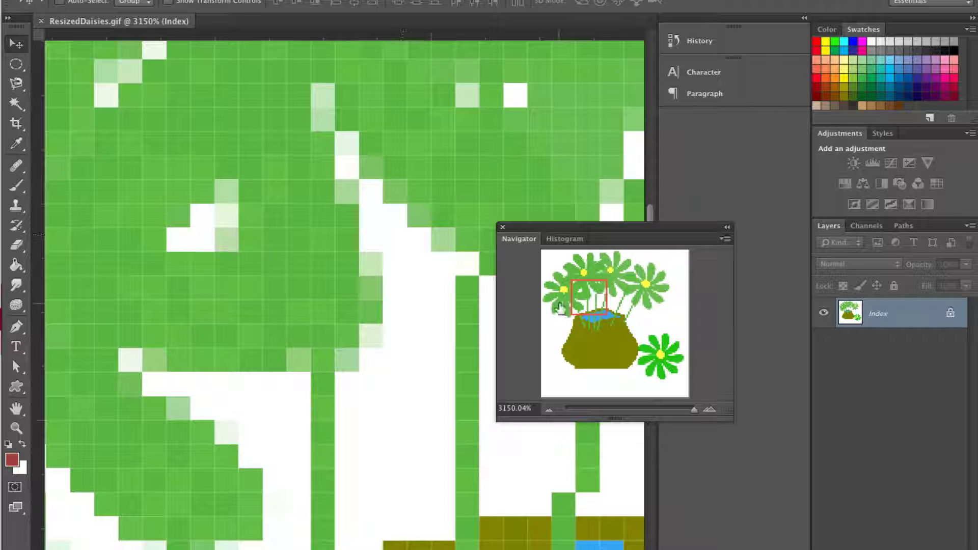
drag(590, 301, 588, 295)
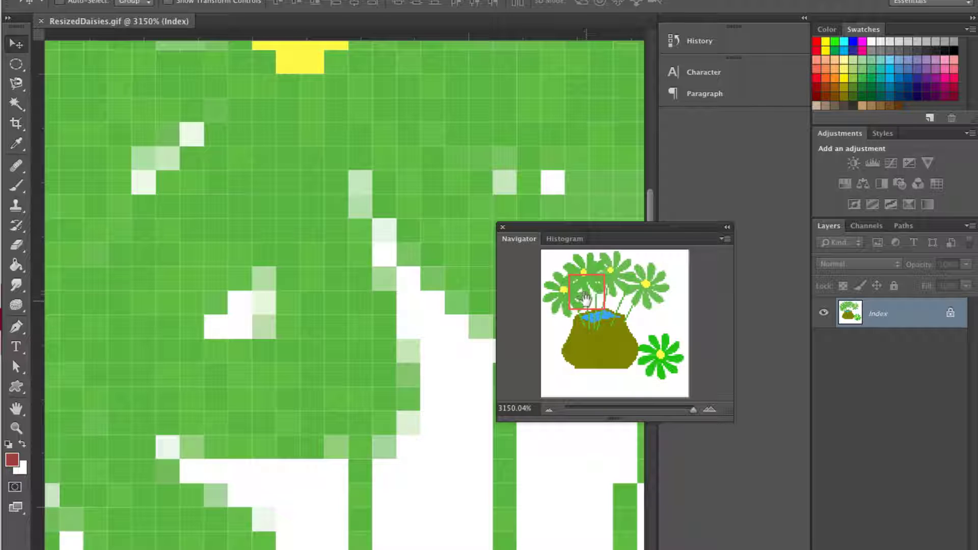
drag(586, 292, 582, 345)
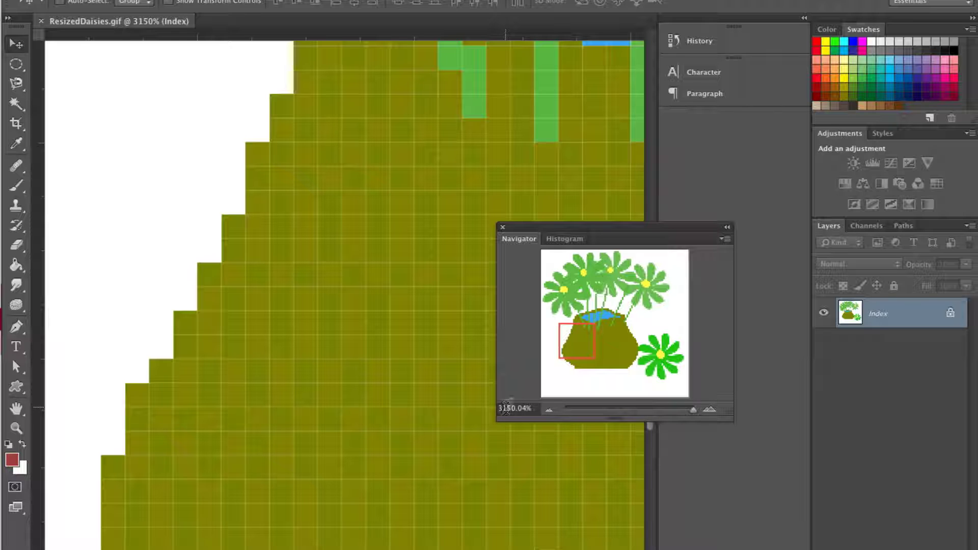
Set the image zoom to exactly 200% in the Navigator.
click(536, 407)
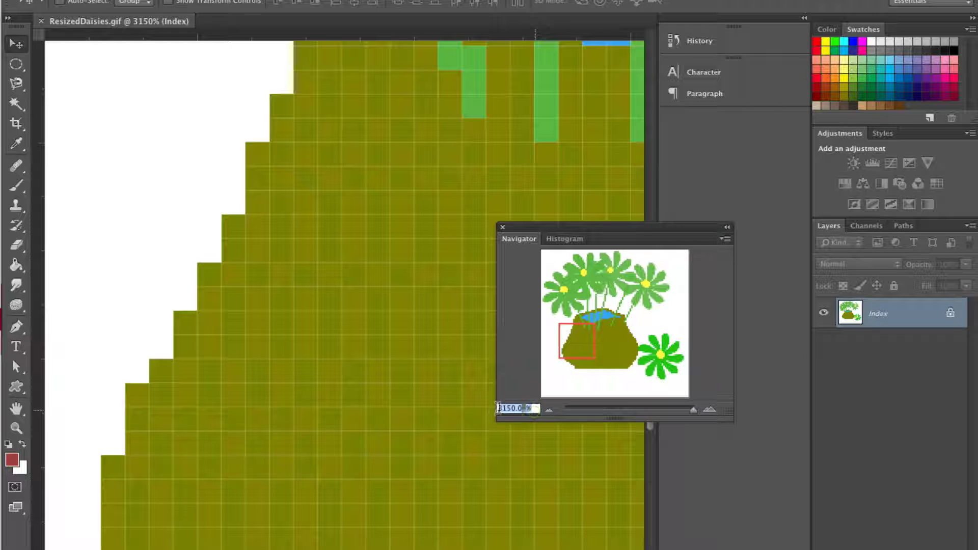
text(200)
key(Return)
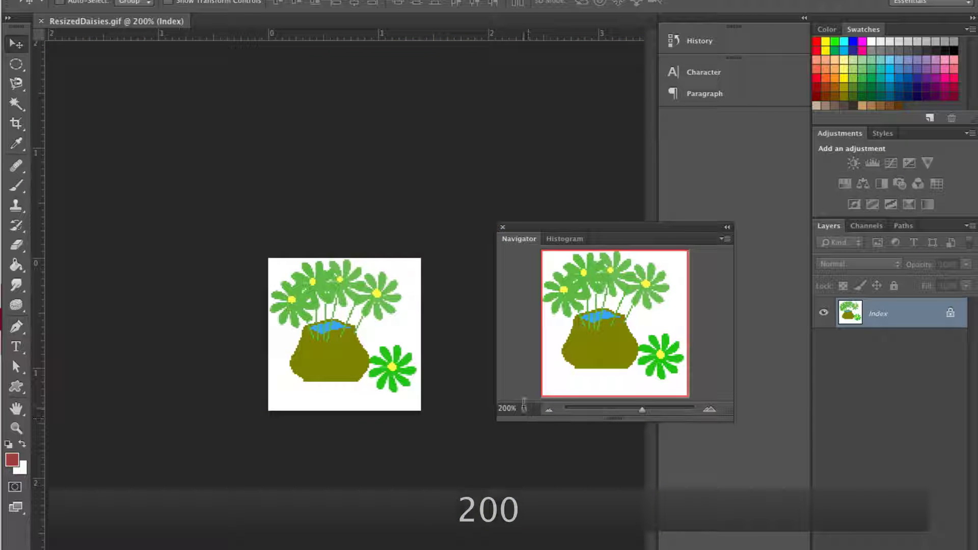
Zoom out in Navigator increments to 66.67%, and zoom back in to 600%.
click(550, 410)
click(551, 410)
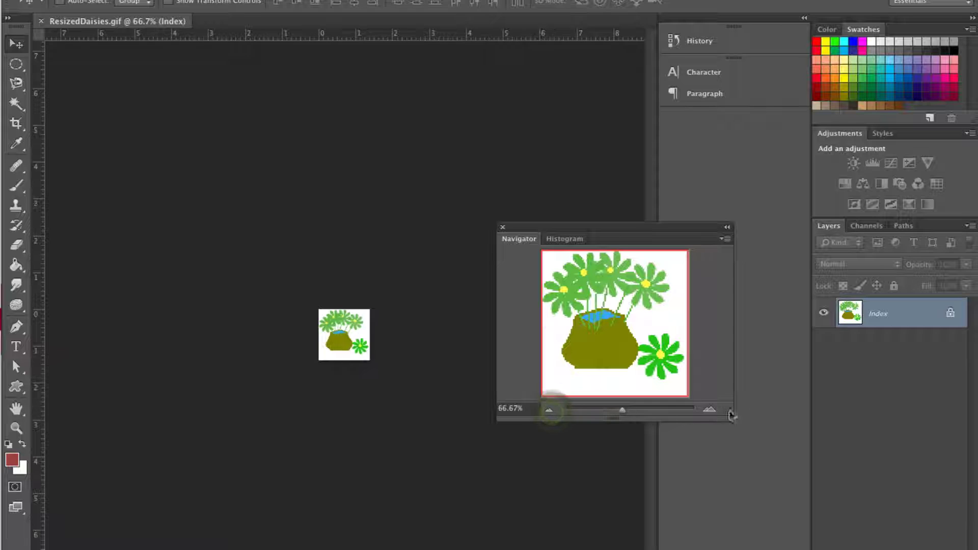
click(709, 411)
click(709, 410)
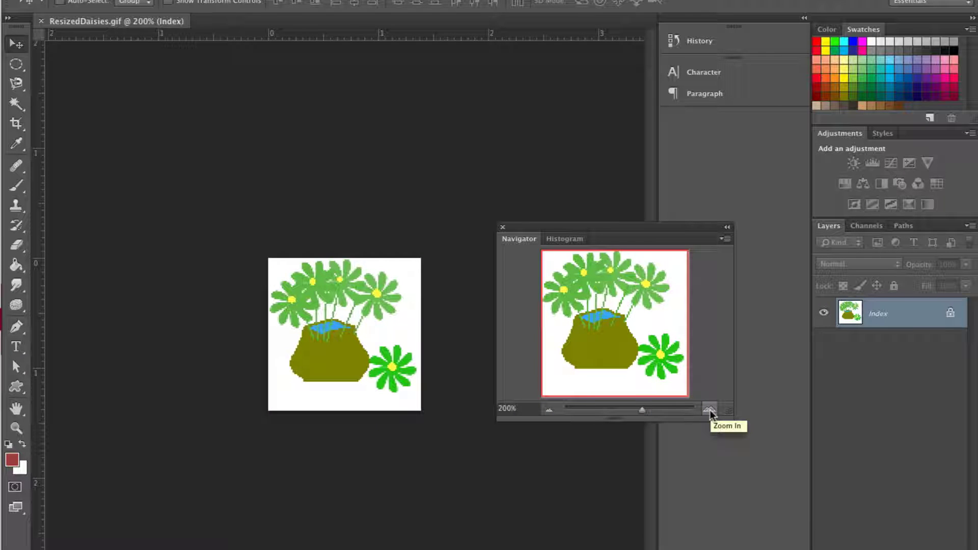
click(709, 409)
click(710, 409)
click(709, 409)
click(709, 409)
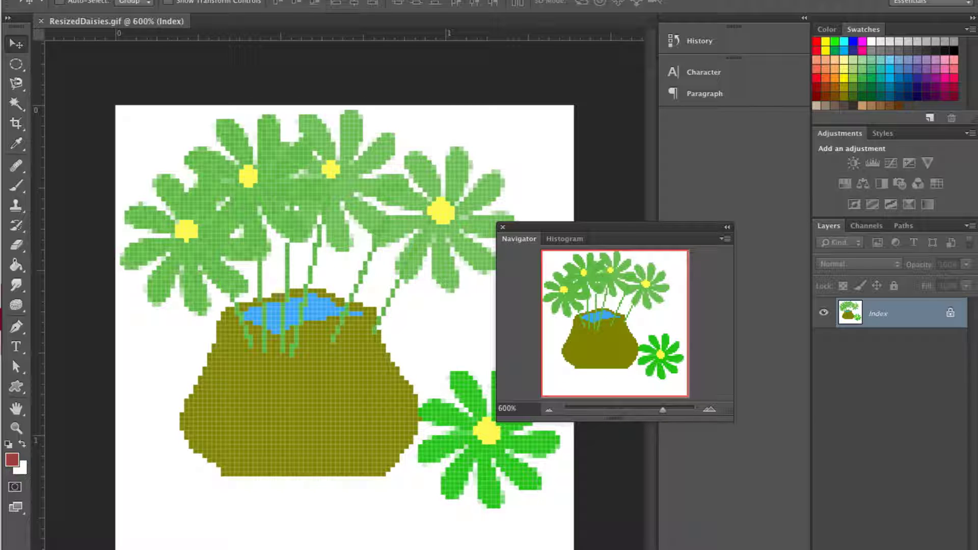
Toggle the rulers off and on twice, leaving them shown around the image.
click(428, 0)
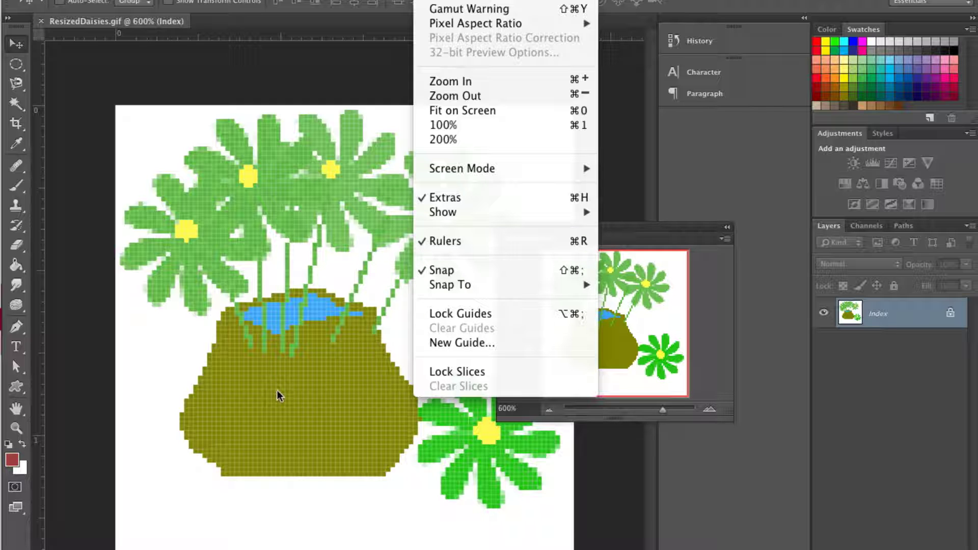
key(super+r)
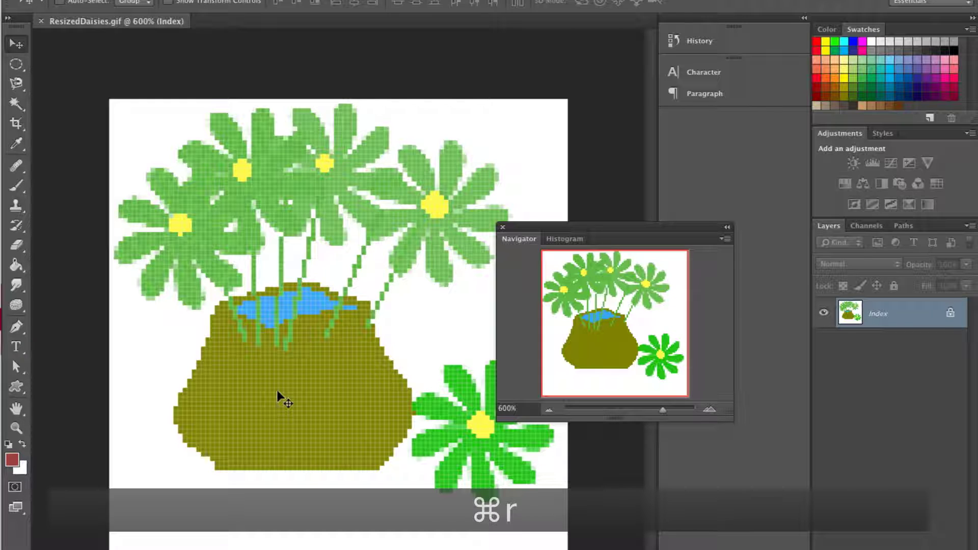
key(super+r)
key(super+r)
key(super+r)
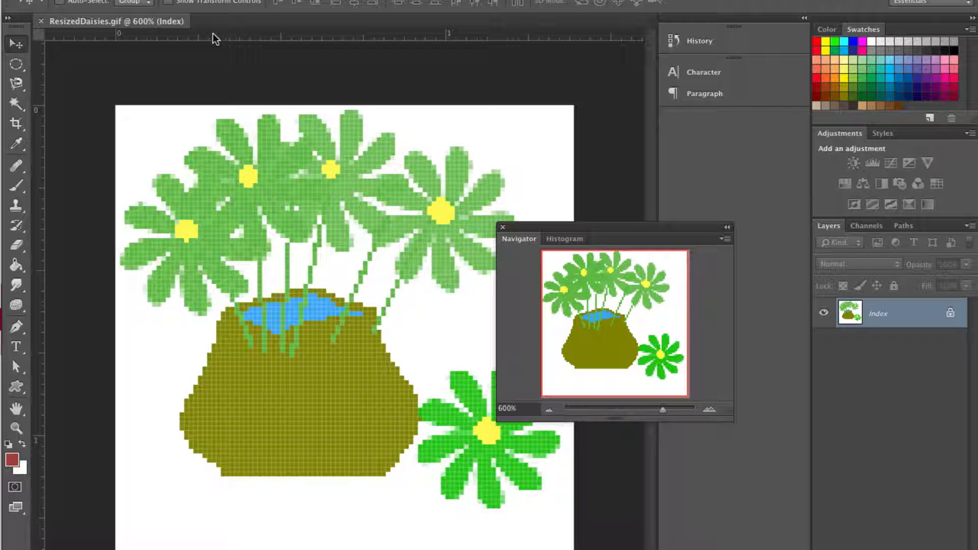
click(61, 1)
mouse_move(104, 9)
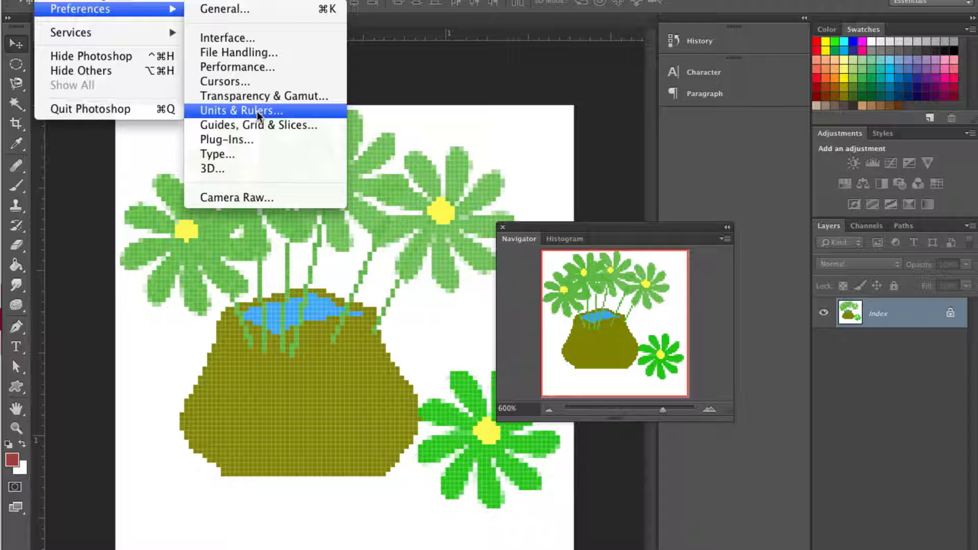
click(480, 65)
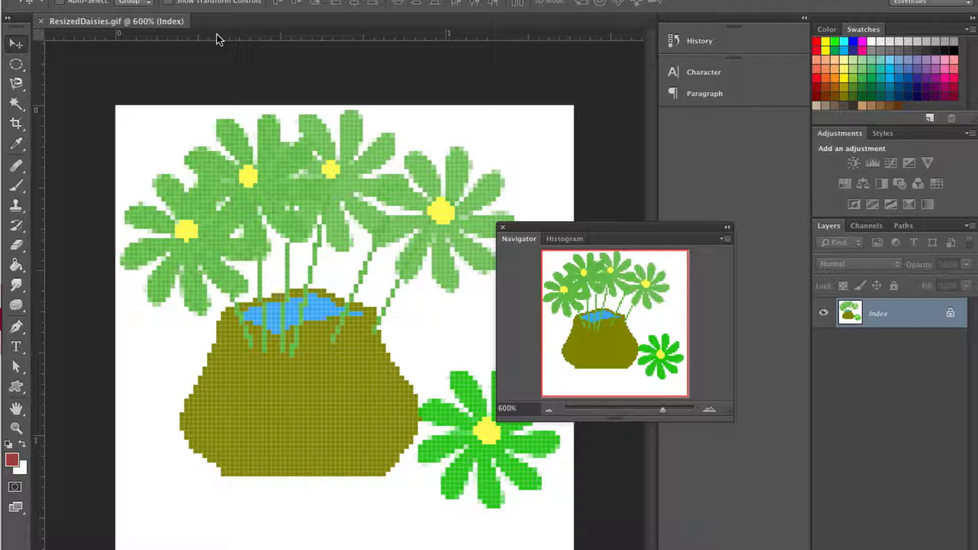
Place two horizontal and two vertical ruler guides across the daisies, moving the lower horizontal guide to just below the pot.
drag(218, 37, 257, 158)
drag(272, 35, 331, 378)
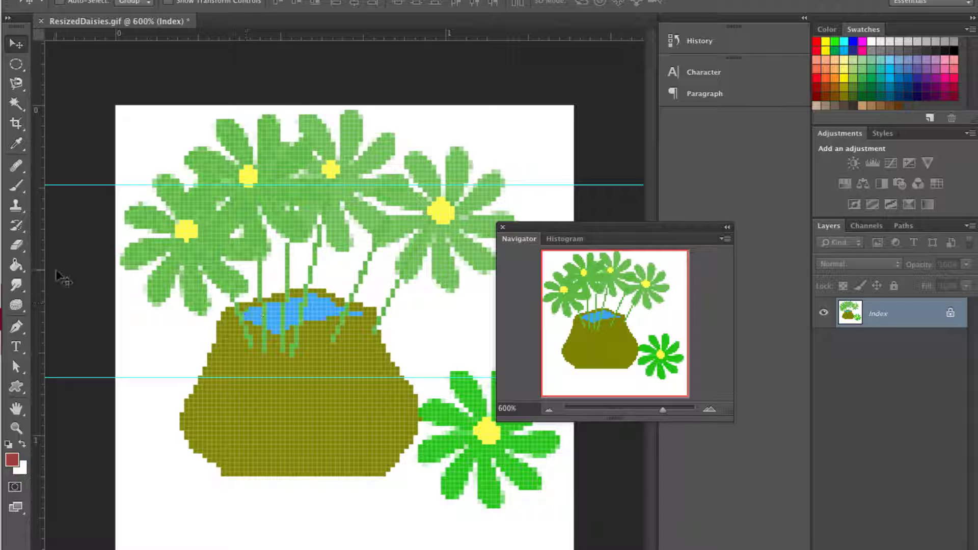
drag(35, 263, 164, 277)
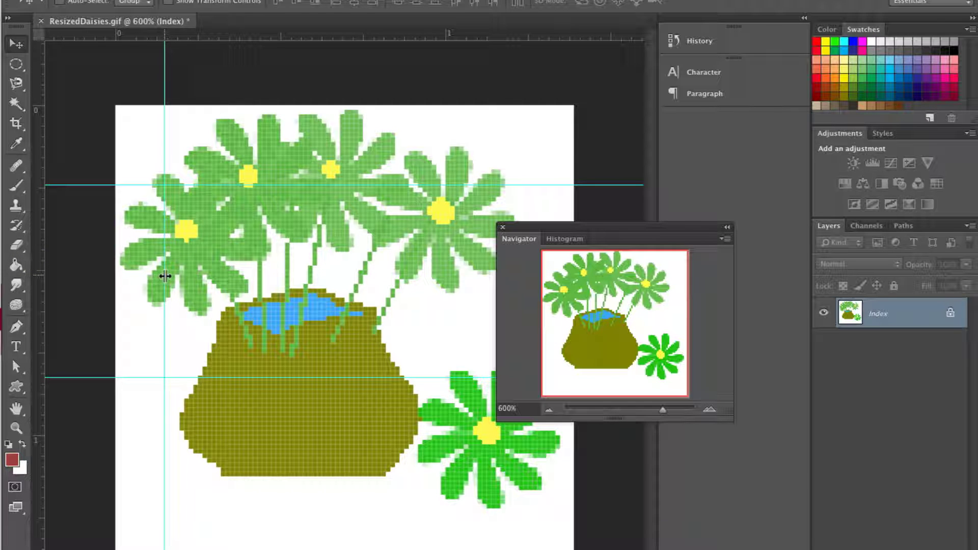
drag(39, 278, 518, 319)
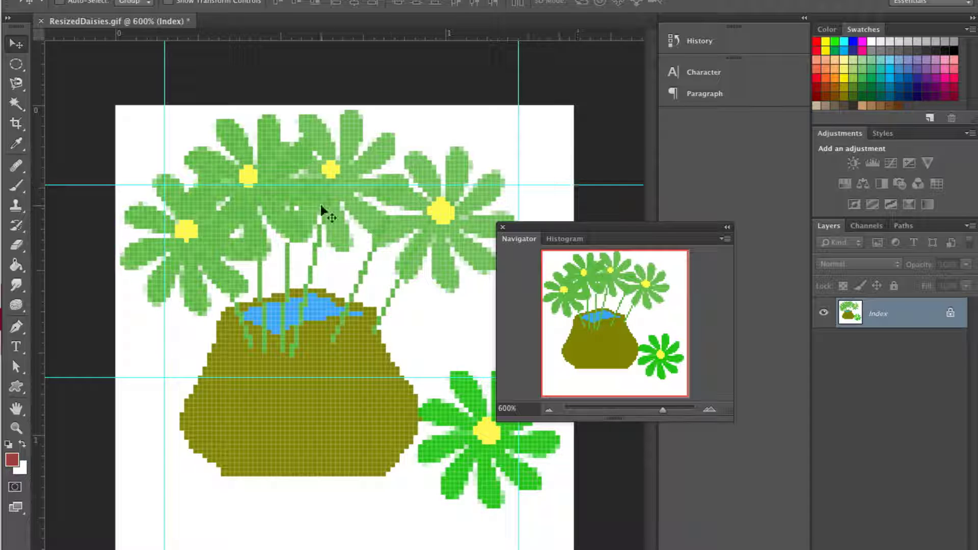
drag(283, 377, 299, 500)
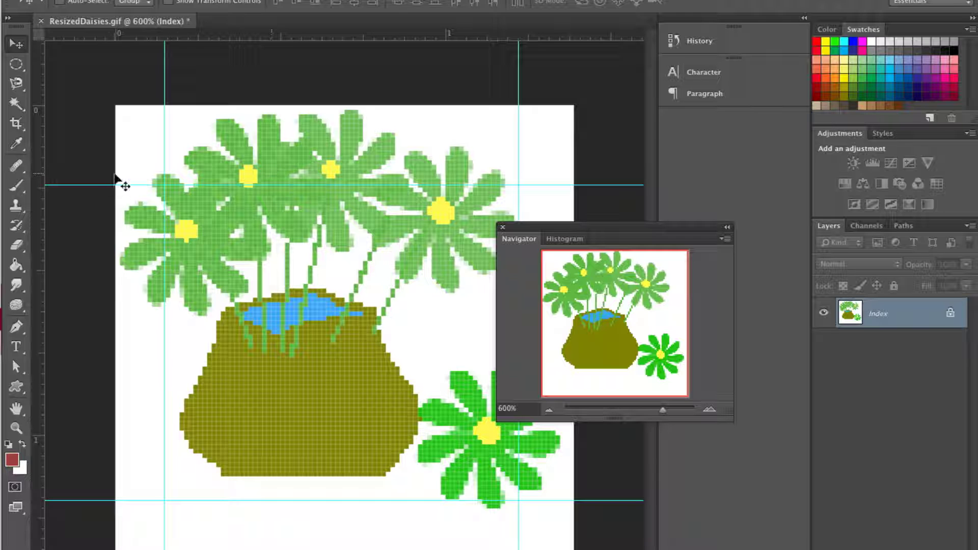
Remove all four guides from the image by moving them off the canvas area.
drag(104, 186, 147, 36)
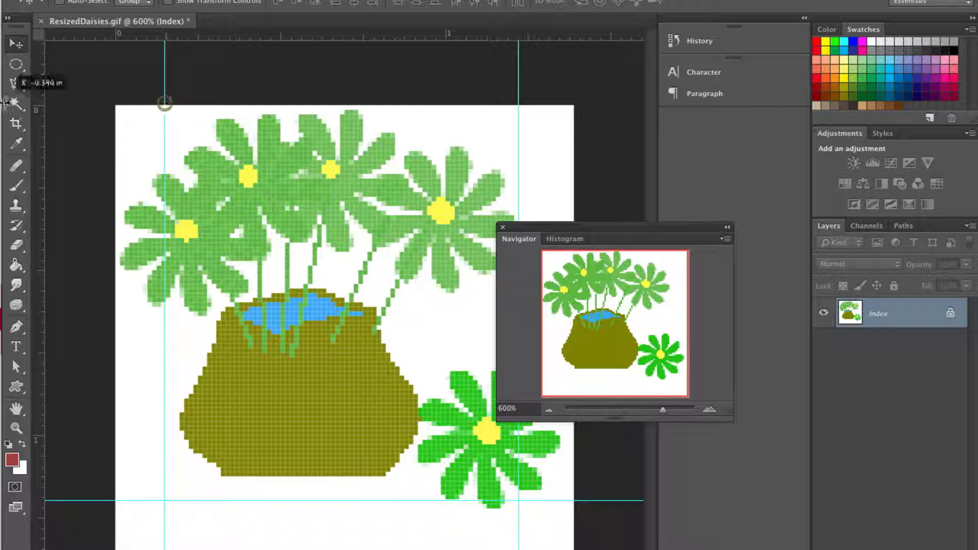
drag(166, 102, 35, 139)
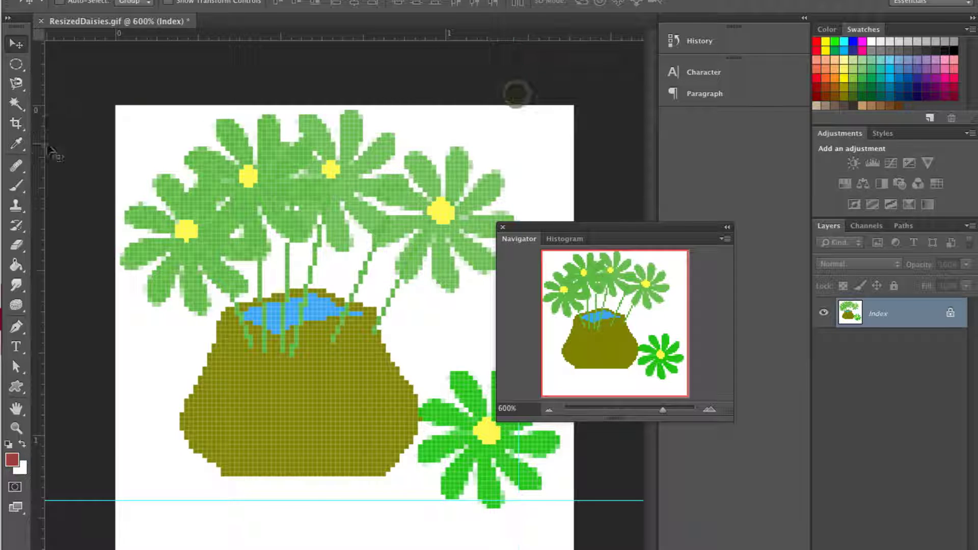
drag(98, 501, 98, 549)
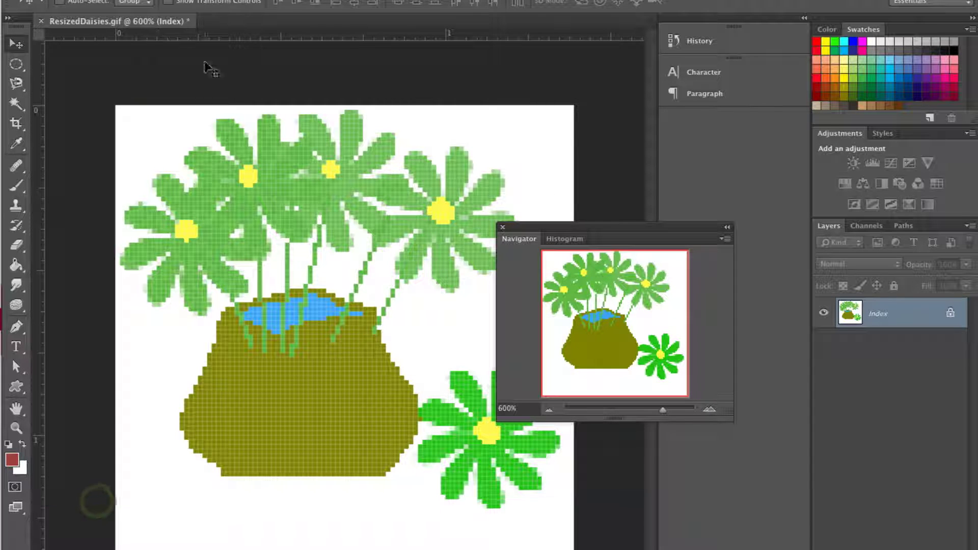